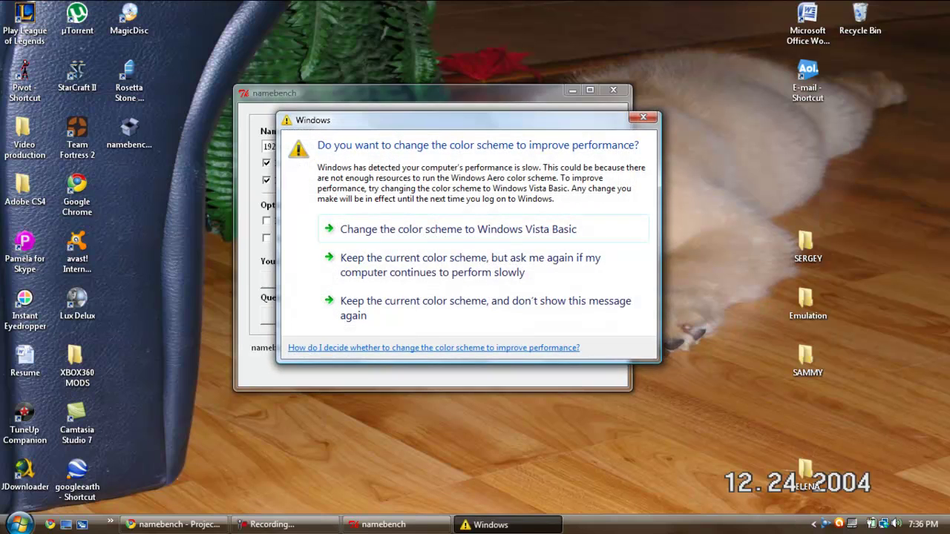
Dismiss the colour-scheme warning and bring up the namebench Google Code page in Chrome.
left_click(643, 117)
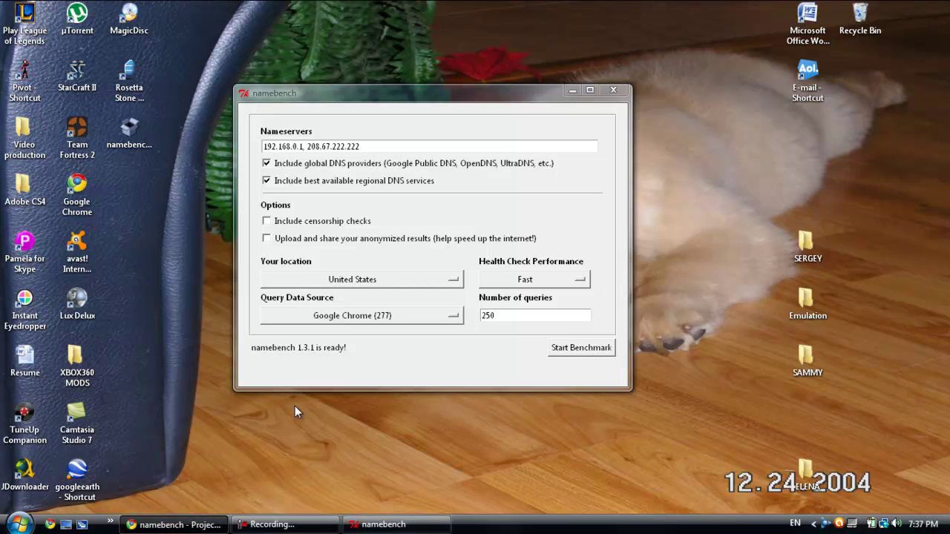
key("alt+Tab")
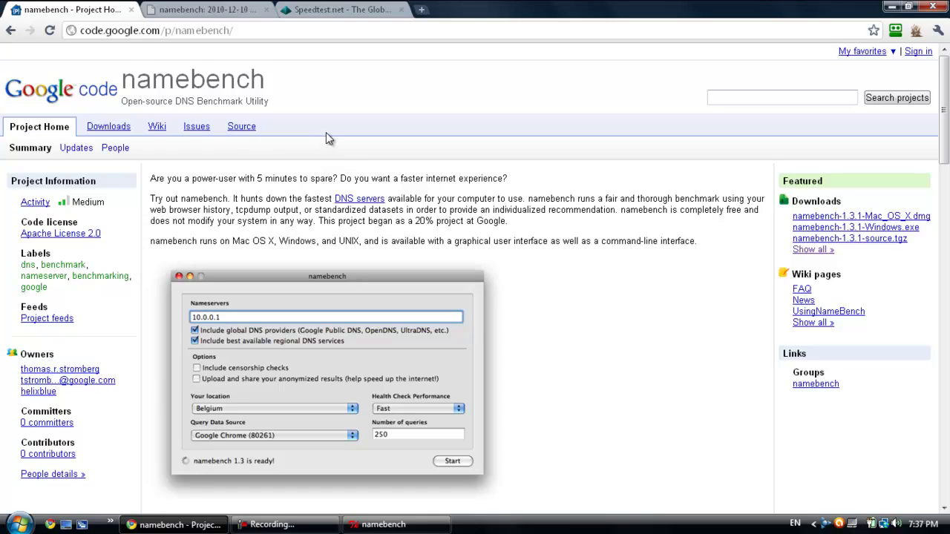
Show the namebench 1.3.1 Downloads list on Google Code.
left_click(108, 127)
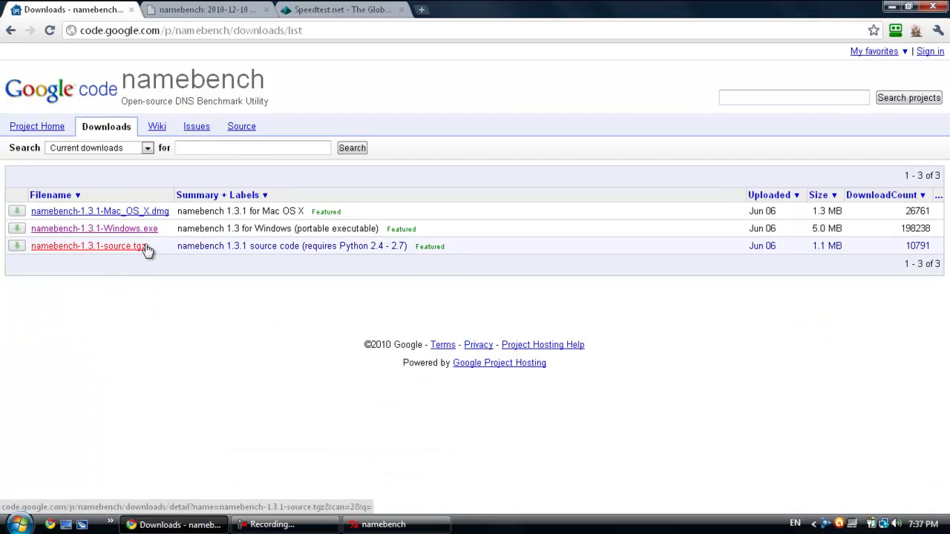
Minimize Chrome and reposition the namebench settings window on the desktop.
left_click(891, 7)
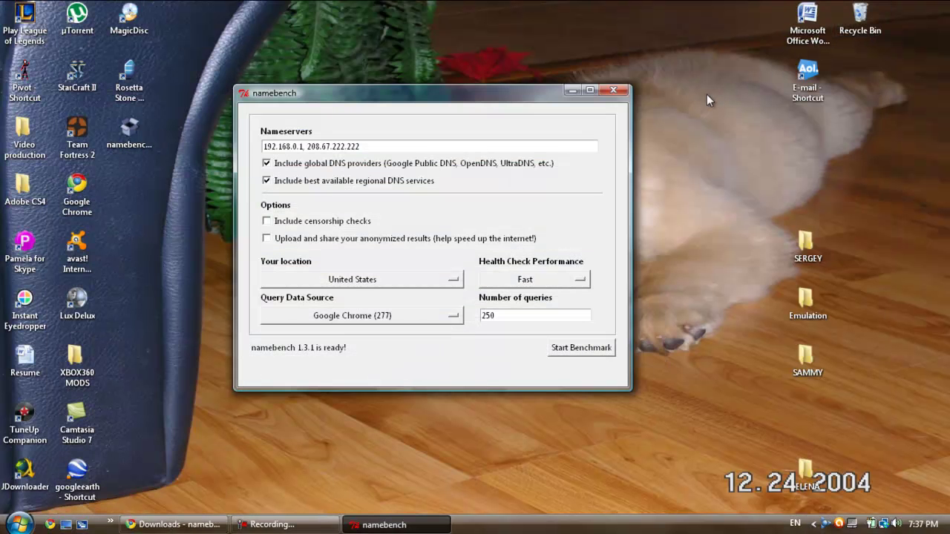
left_click(151, 141)
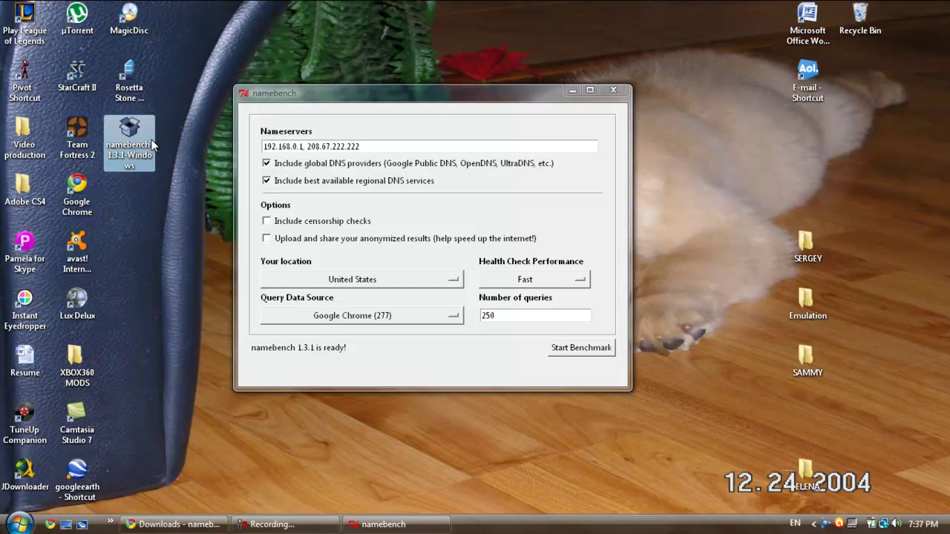
left_click_drag(501, 95, 527, 89)
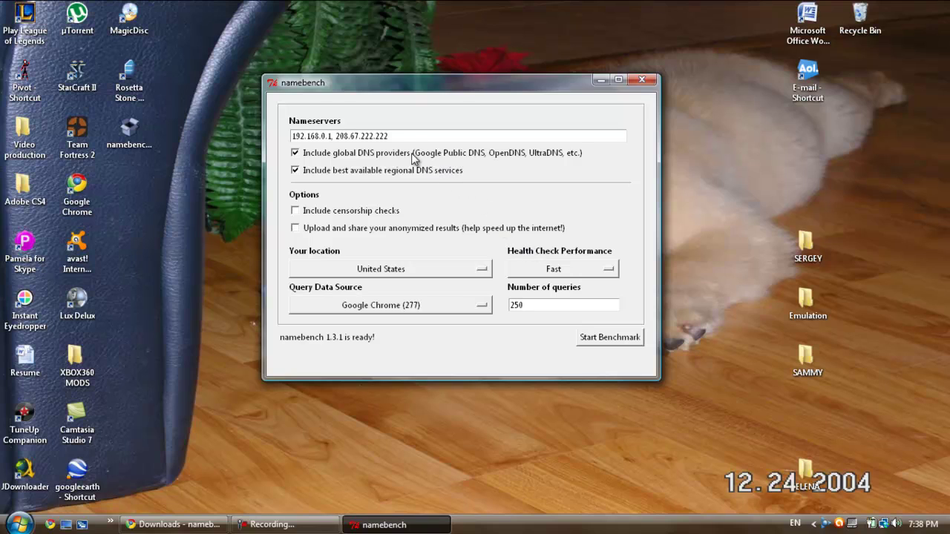
Highlight the listed nameserver addresses, including 192.168.0.1, and dismiss the colour-scheme warning.
left_click_drag(407, 138, 283, 136)
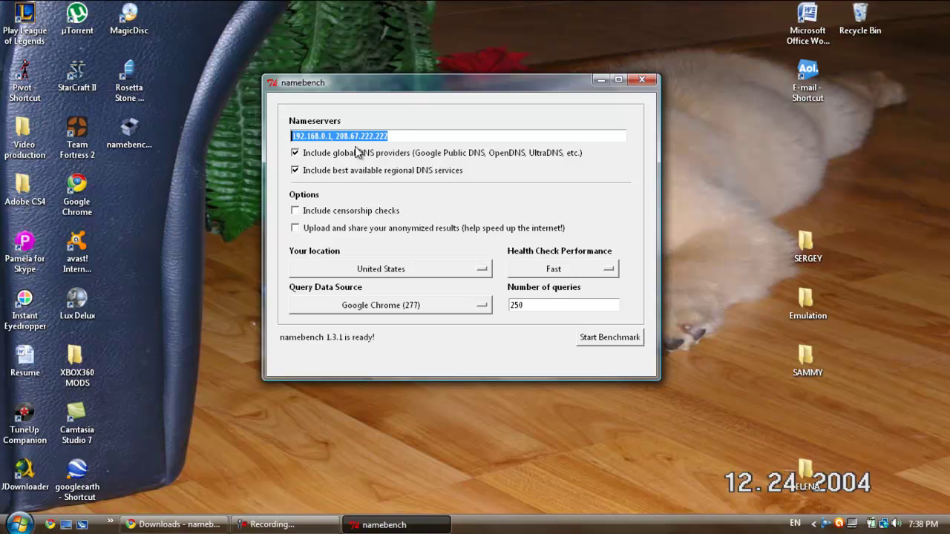
left_click(399, 138)
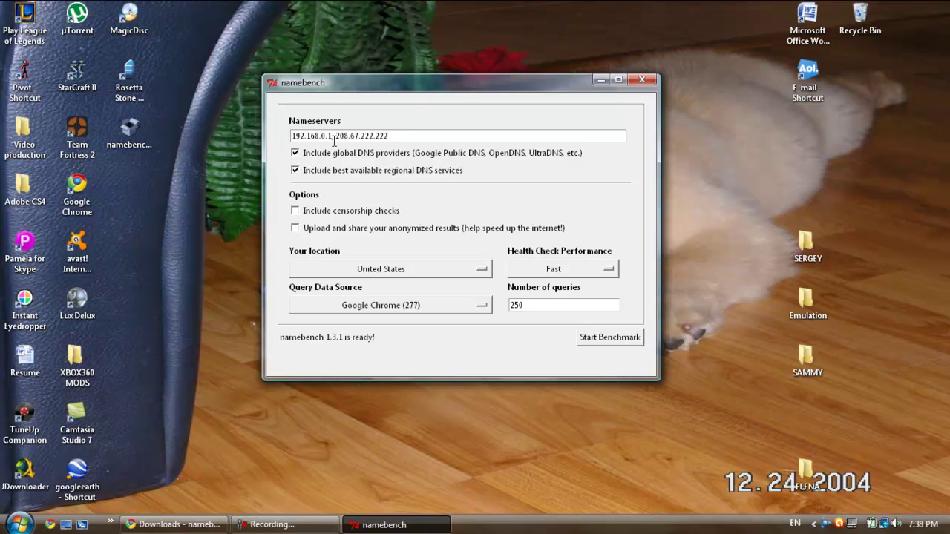
mouse_move(334, 136)
left_mouse_down()
mouse_move(285, 142)
mouse_move(335, 139)
left_mouse_up()
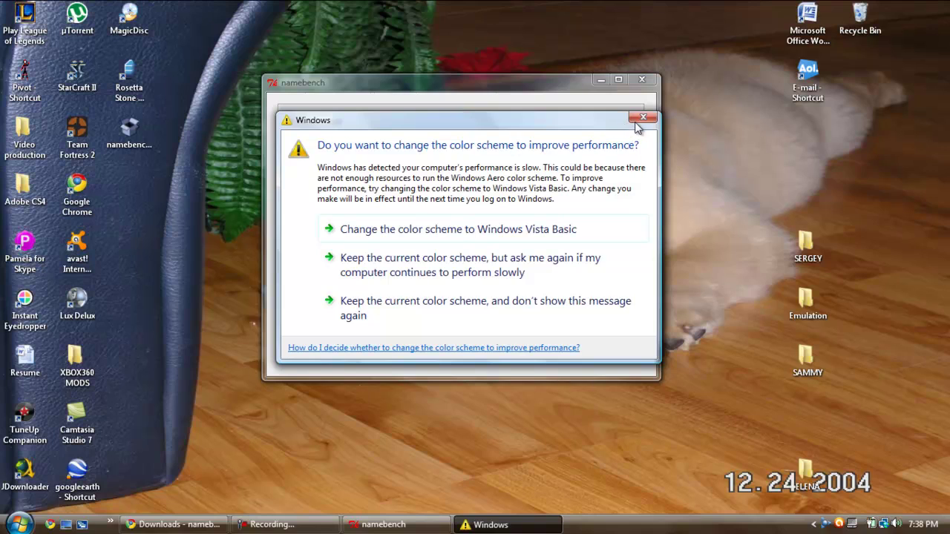
left_click(643, 118)
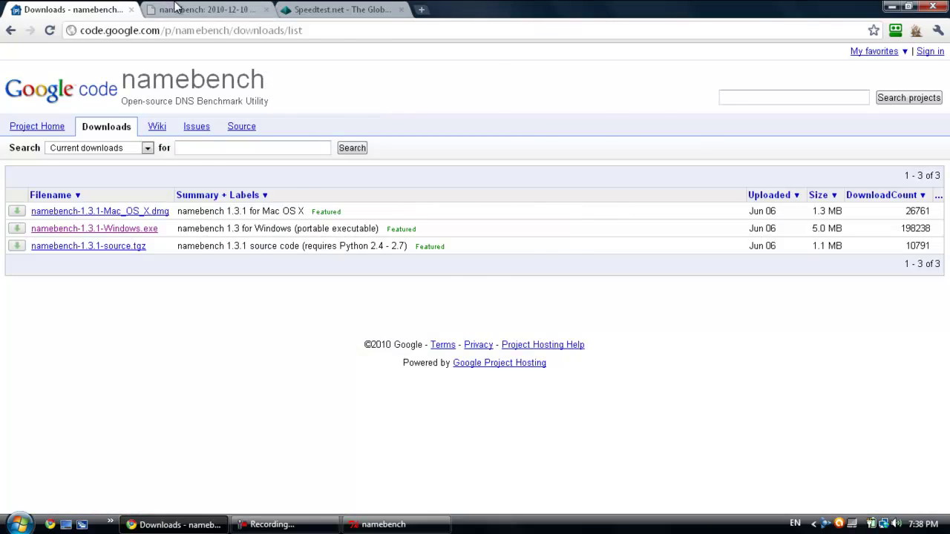
Review namebench results recommending OpenDNS-2 (208.67.222.222), 582.7% faster, and the Tested DNS Servers table.
left_click(178, 9)
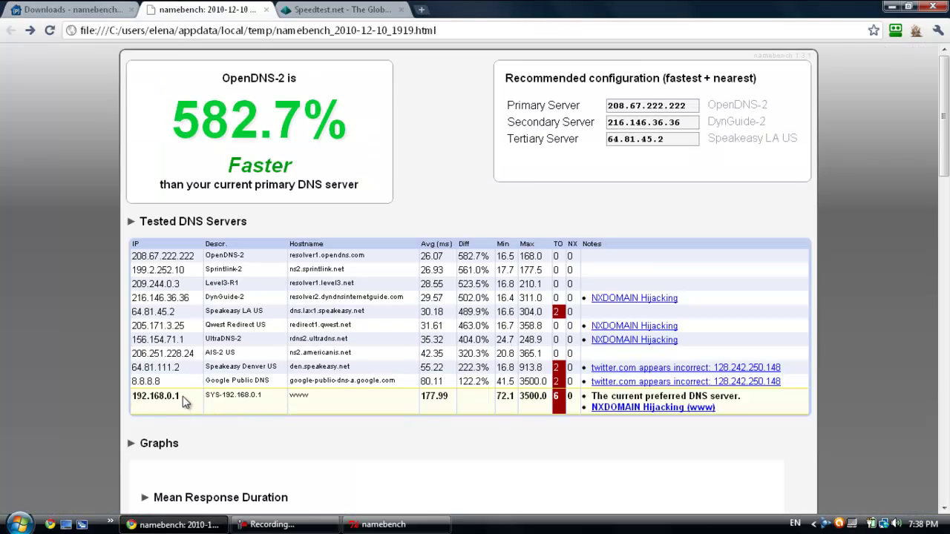
left_click_drag(185, 402, 124, 399)
left_click(238, 416)
Open the wireless connection's Internet Protocol Version 4 properties from Network and Sharing Center.
right_click(886, 524)
left_click(809, 511)
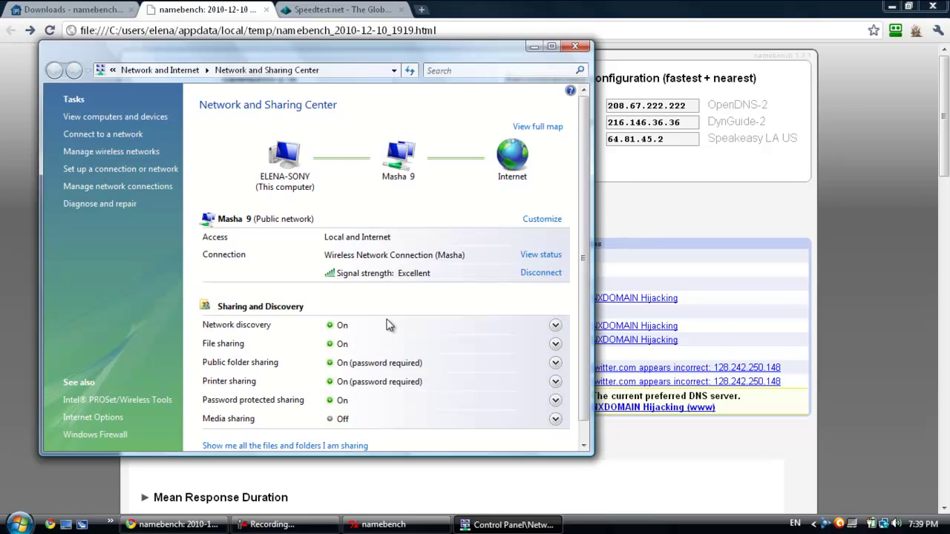
left_click(530, 257)
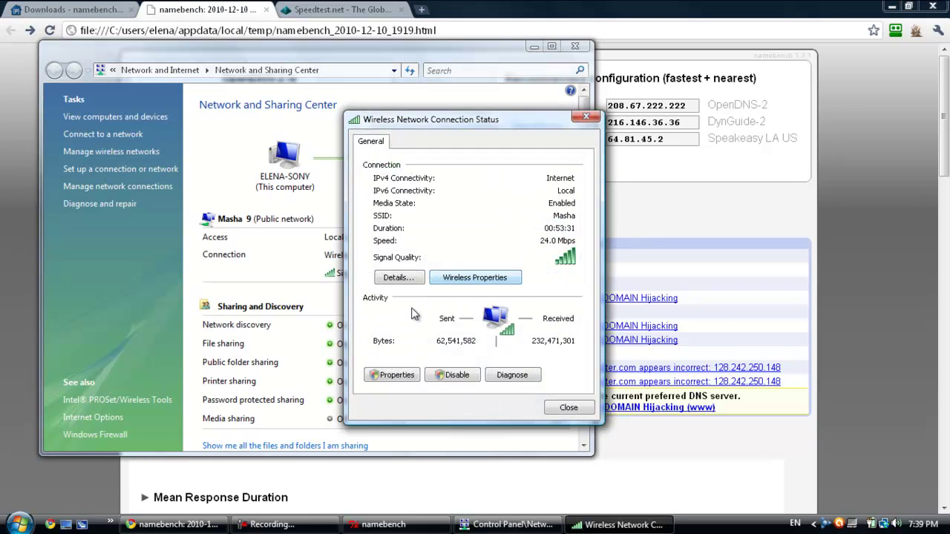
left_click(393, 375)
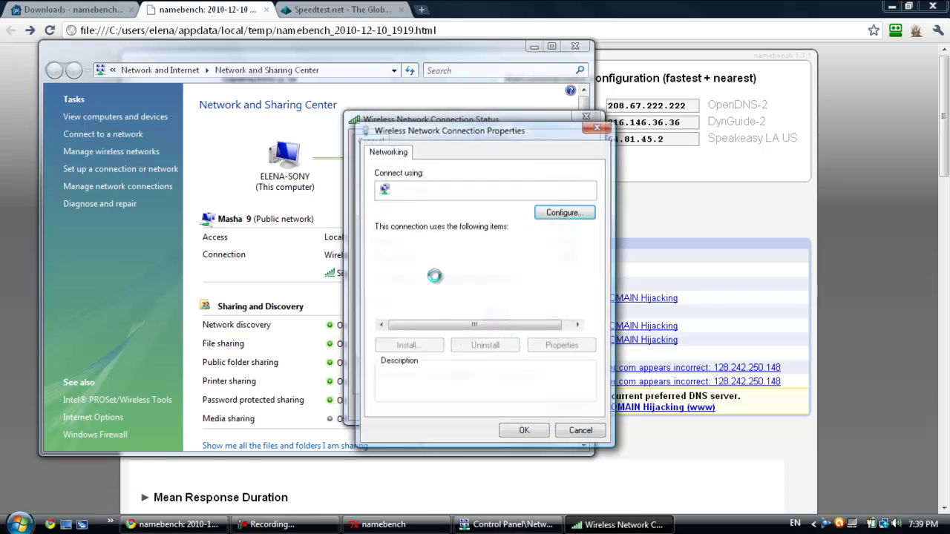
left_click(468, 314)
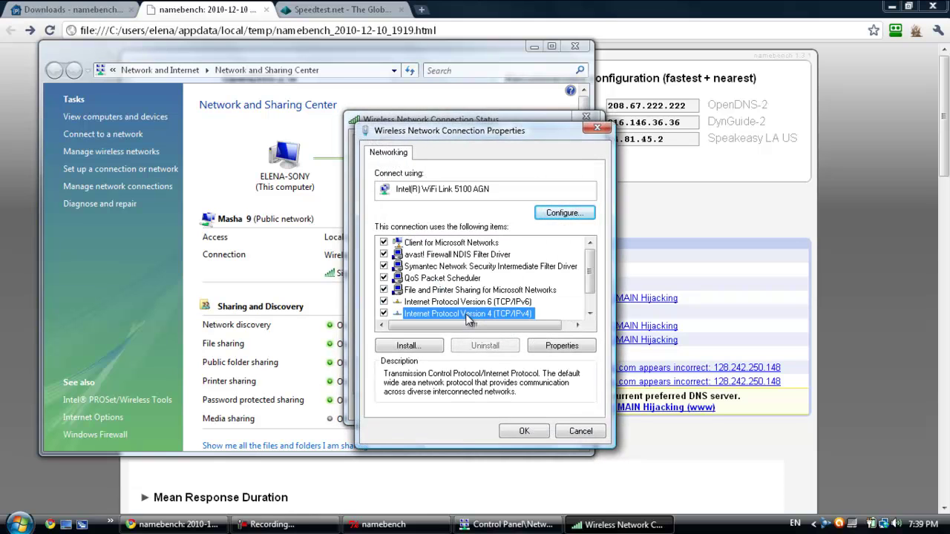
left_click(563, 346)
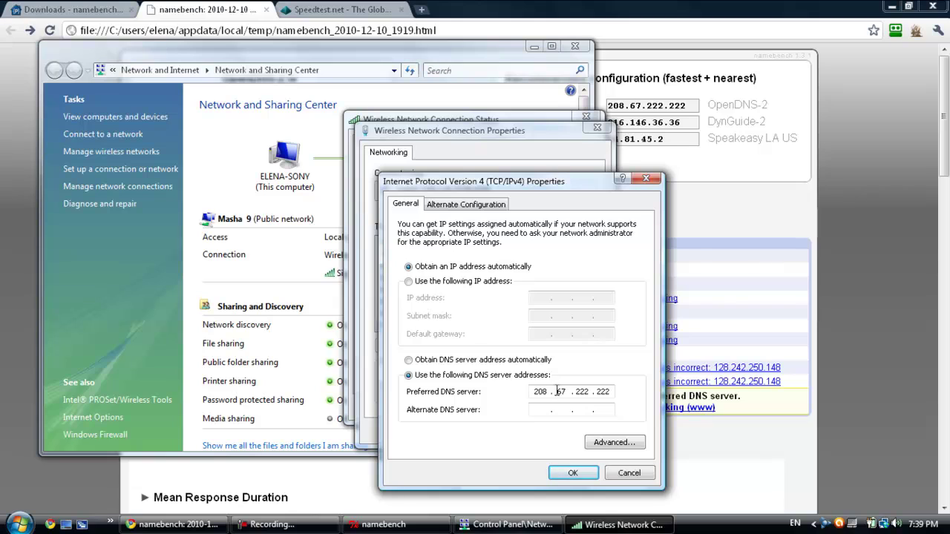
Set 208.67.222.222 as the manual preferred DNS server, confirm, and close the connection windows.
left_click(465, 364)
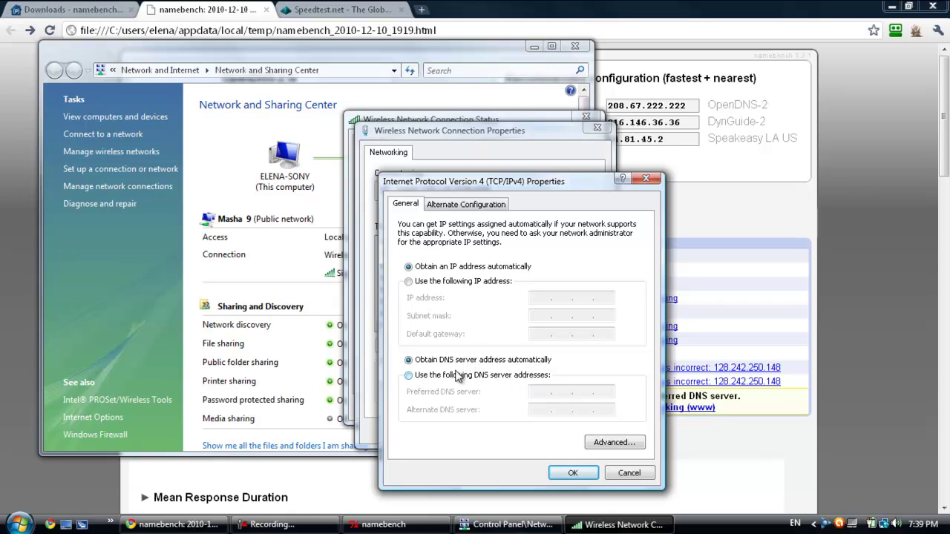
left_click(564, 47)
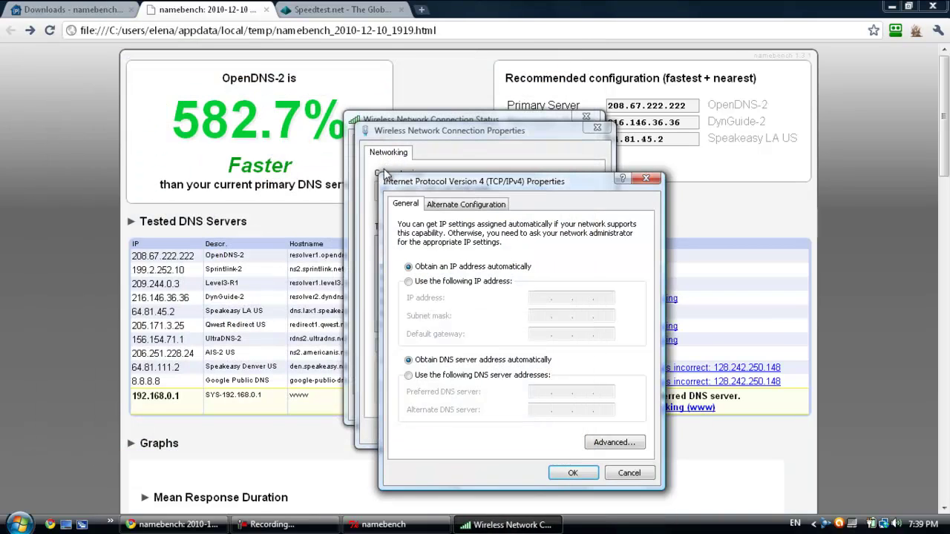
left_click(420, 376)
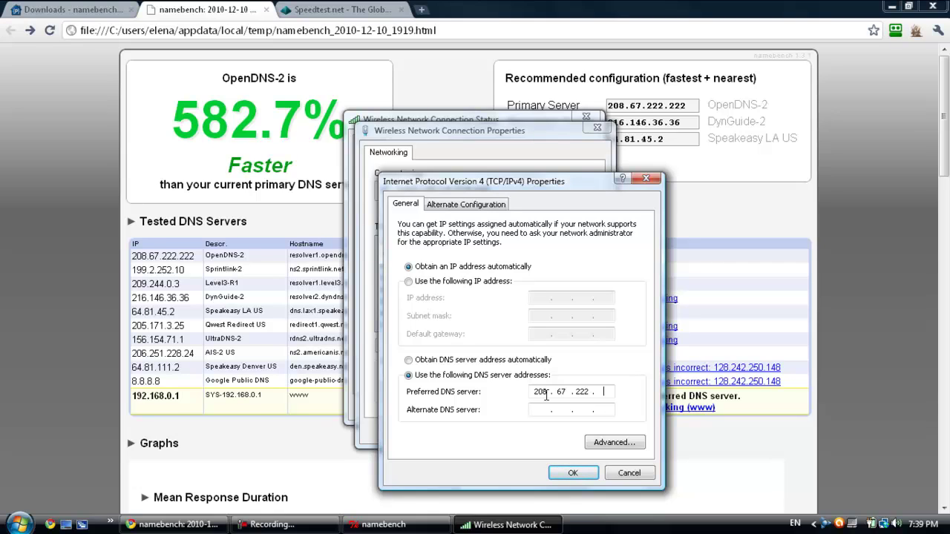
left_click(572, 474)
left_click(512, 433)
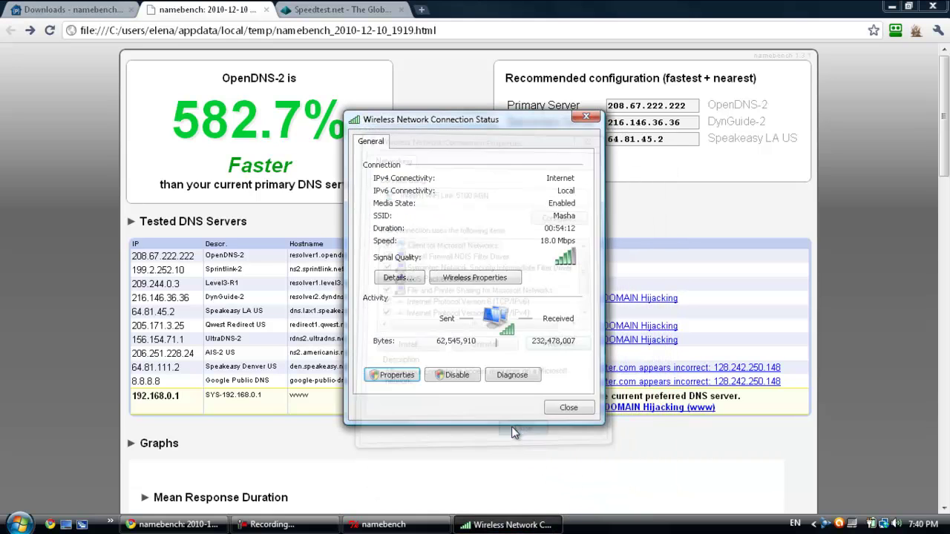
left_click(571, 409)
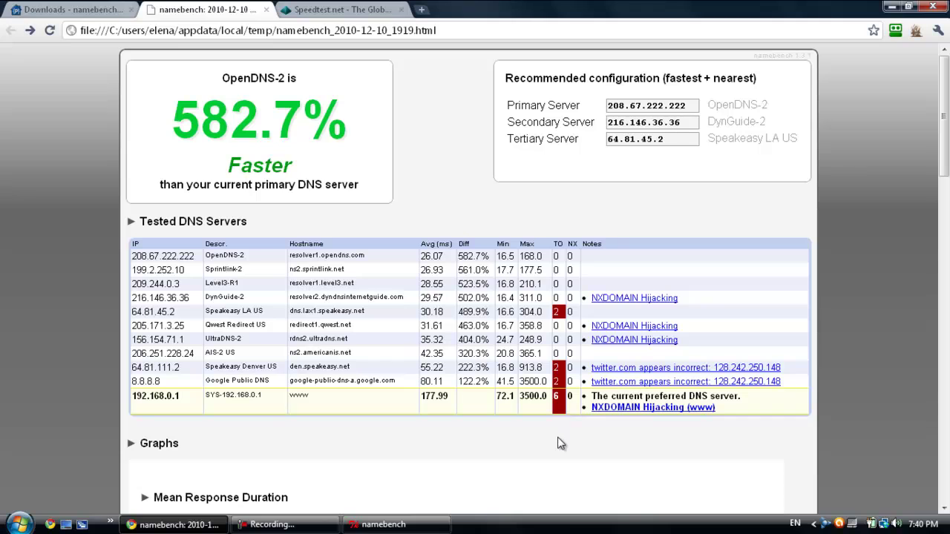
Show the earlier Speedtest.net result: 11.86 Mb/s down, 0.83 Mb/s up, 50 ms ping.
left_click(345, 7)
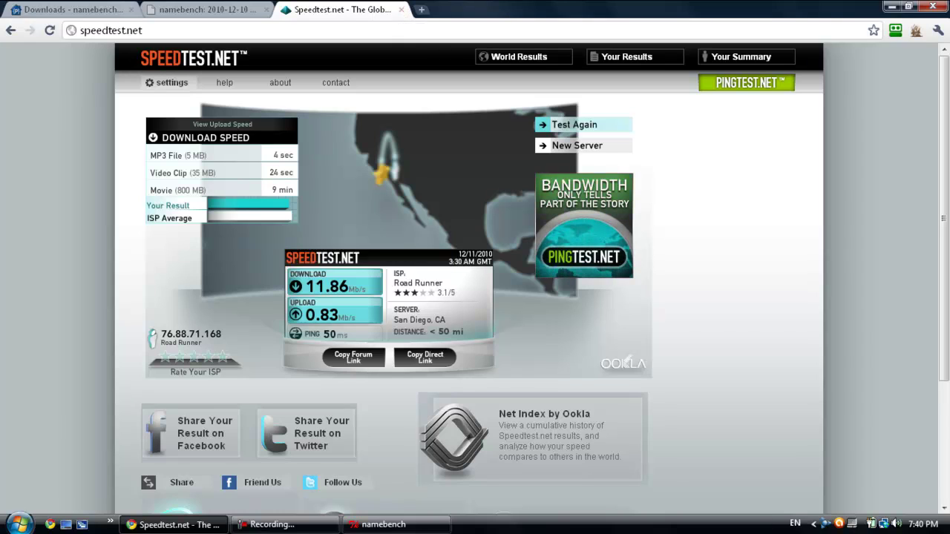
right_click(883, 524)
left_click(779, 513)
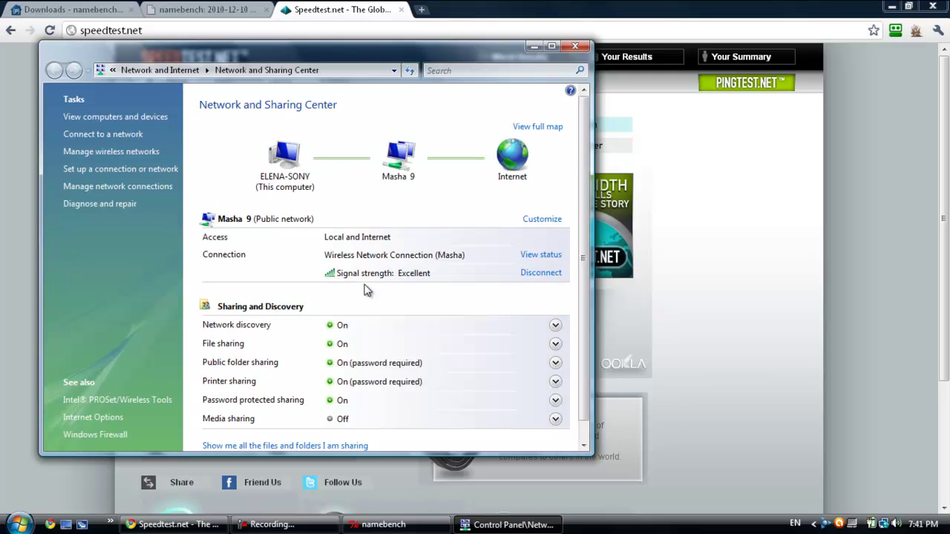
left_click(535, 256)
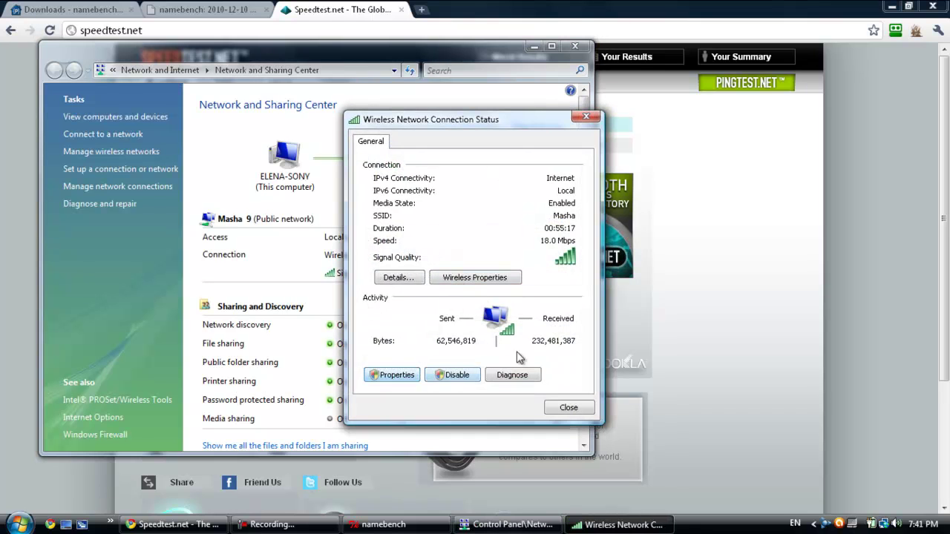
left_click(392, 375)
left_click(493, 303)
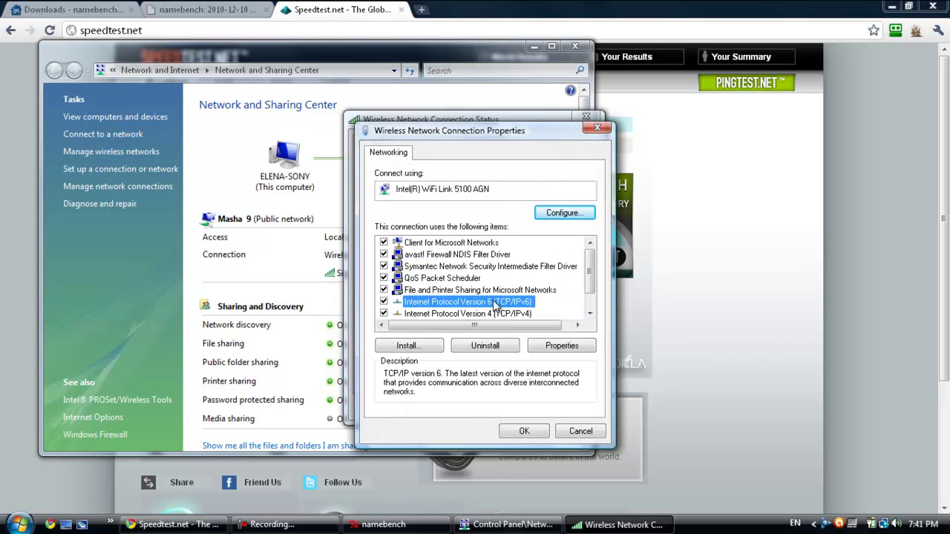
left_click(490, 314)
left_click(551, 345)
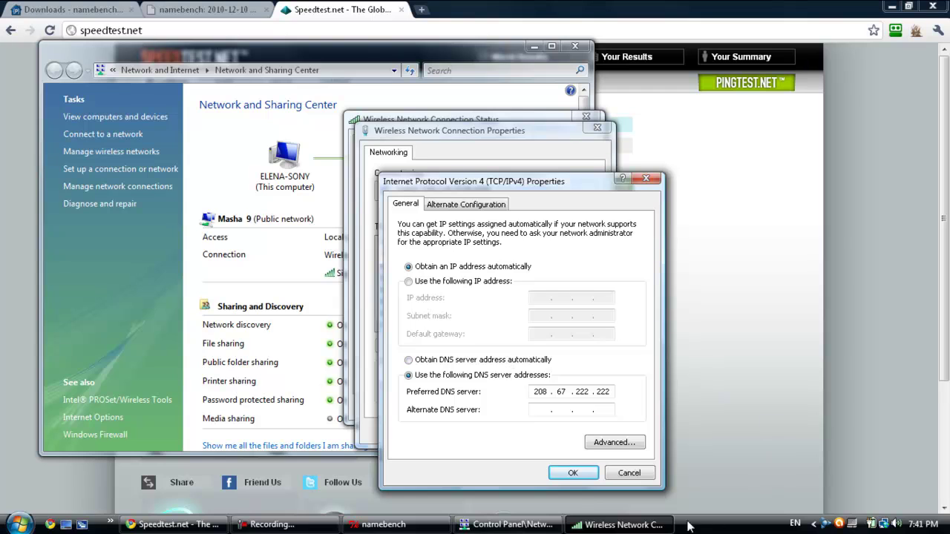
left_click(587, 476)
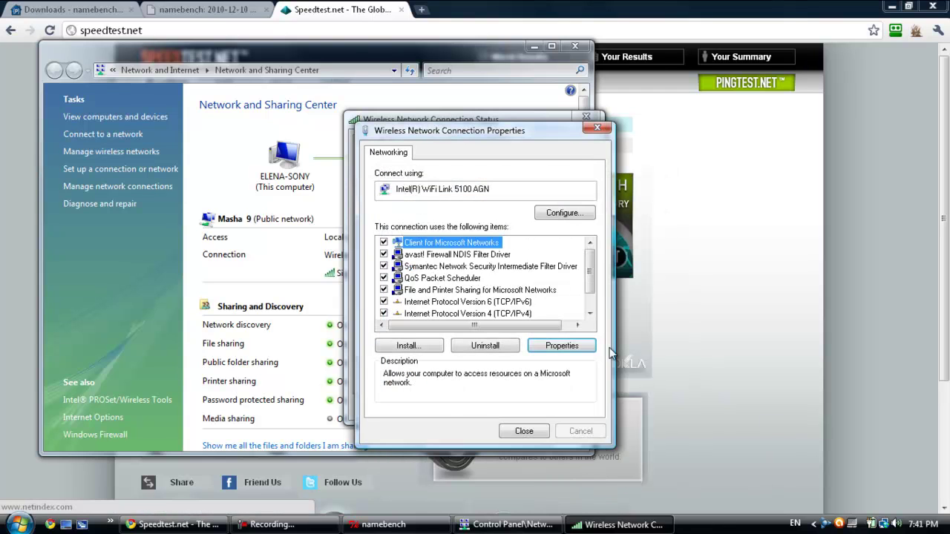
left_click(600, 128)
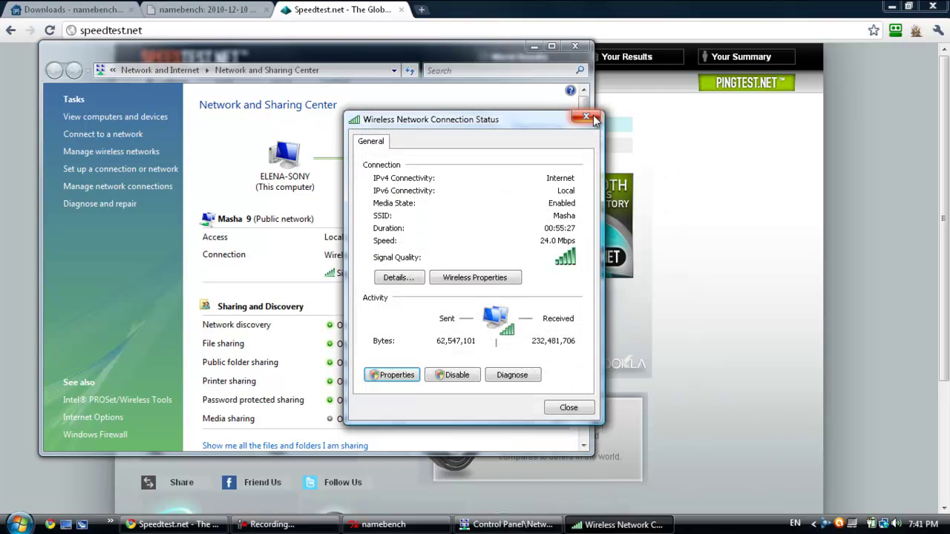
left_click(589, 117)
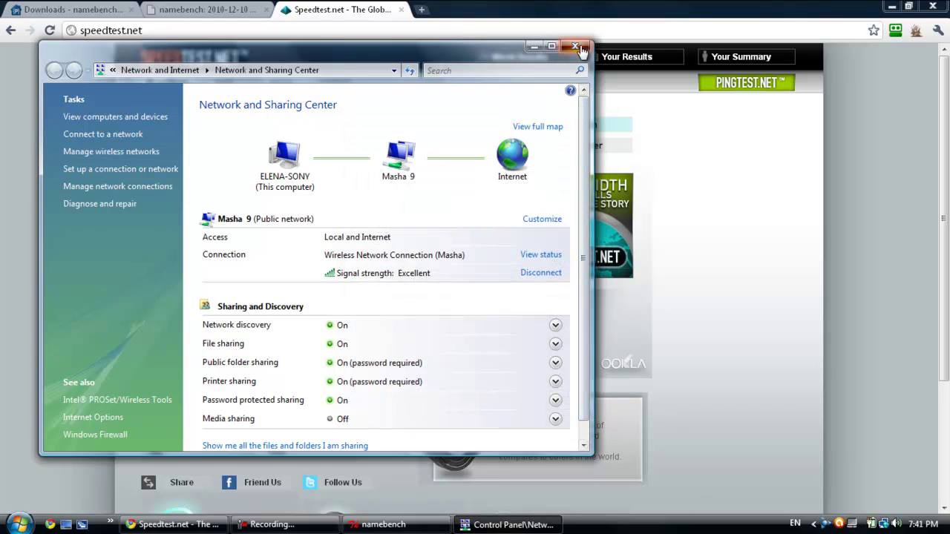
left_click(574, 46)
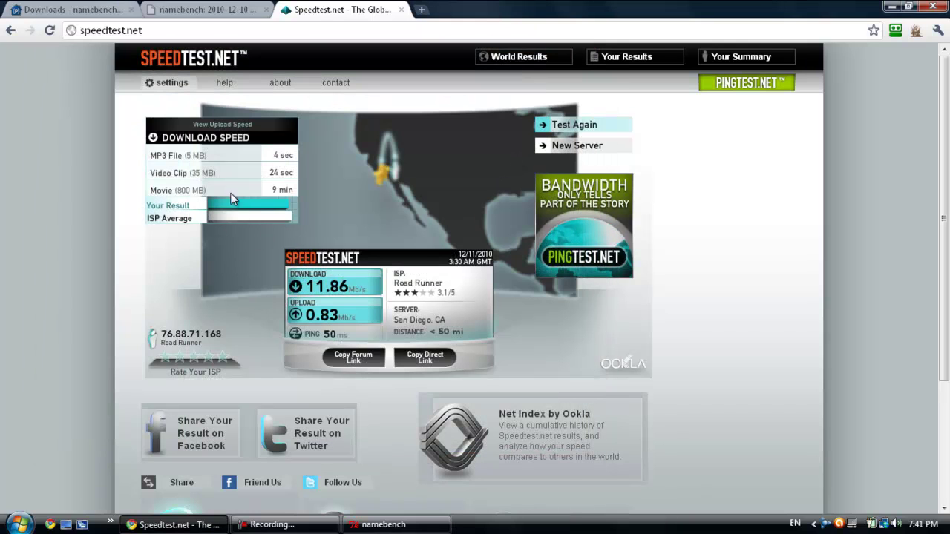
Rerun the Speedtest.net test with the new DNS, yielding 9.16 Mb/s down, 0.95 Mb/s up, 56 ms ping.
left_click(573, 126)
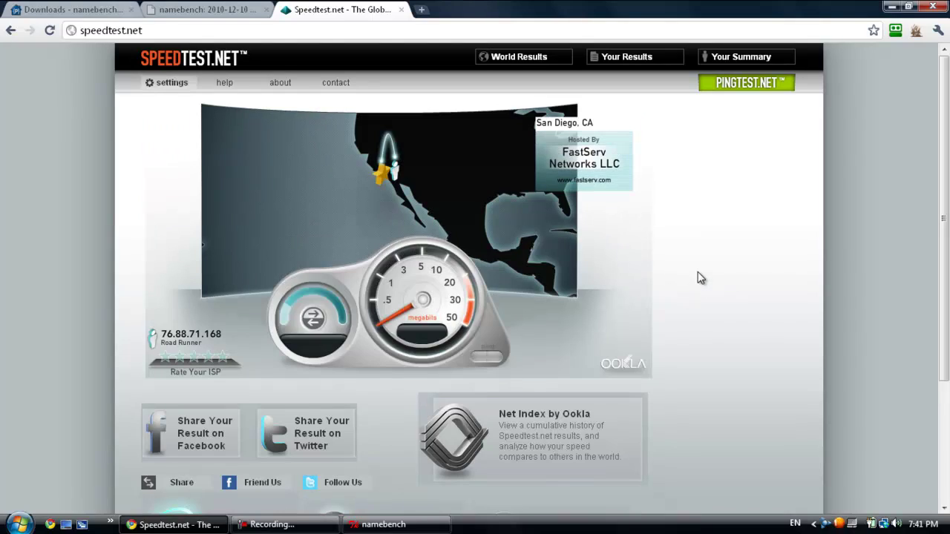